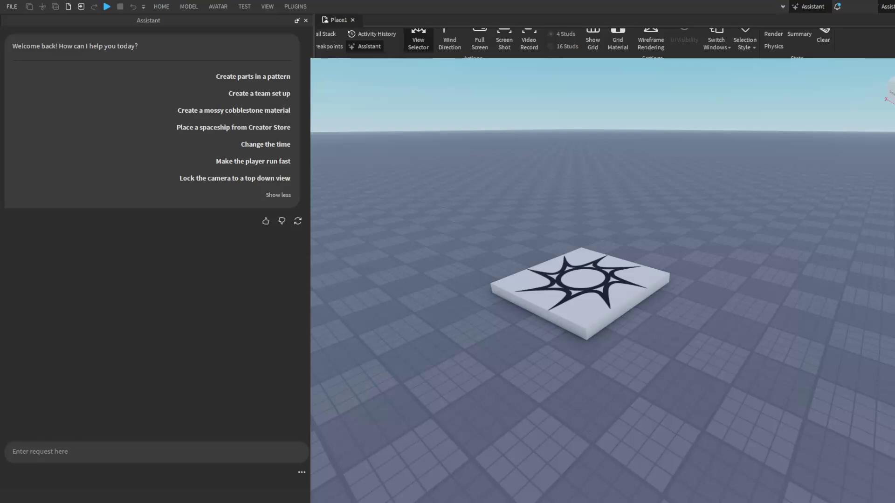
# Step: Ask the Assistant to 'build a table'
pyautogui.moveTo(540, 301)
pyautogui.mouseDown(button='right')
pyautogui.moveTo(540, 354)
pyautogui.moveTo(615, 345)
pyautogui.mouseUp(button='right')
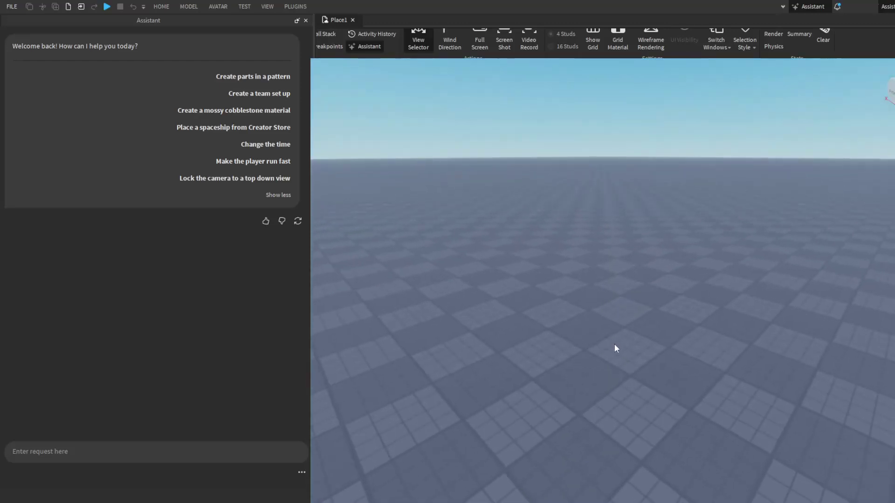
pyautogui.click(159, 458)
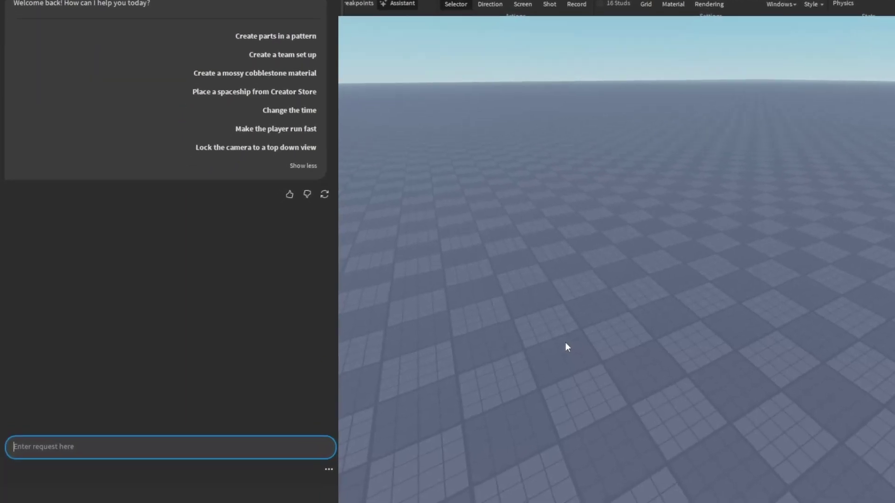
pyautogui.write('build a table')
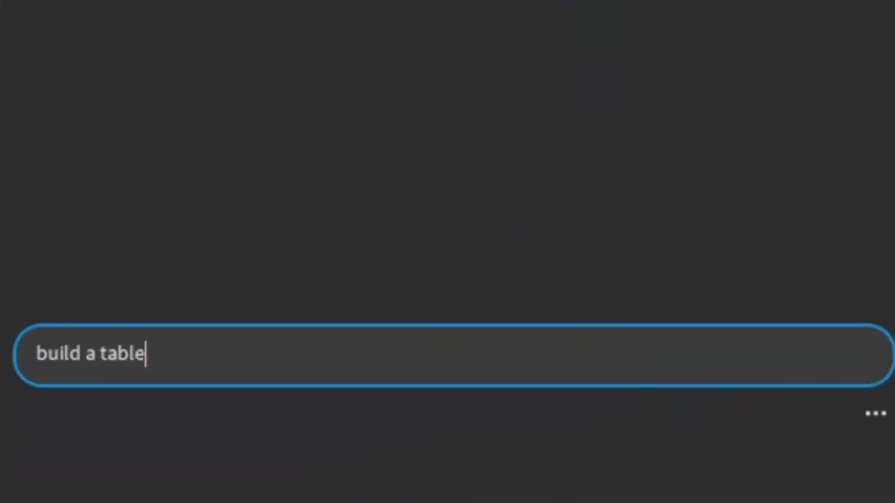
pyautogui.press('Return')
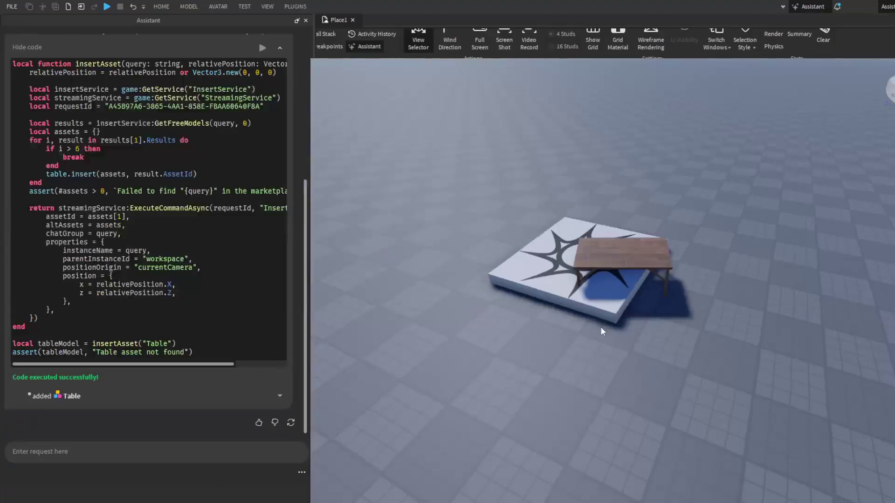
# Step: Move the new table off the spawn platform and focus the view on it
pyautogui.moveTo(600, 327); pyautogui.dragTo(783, 262)
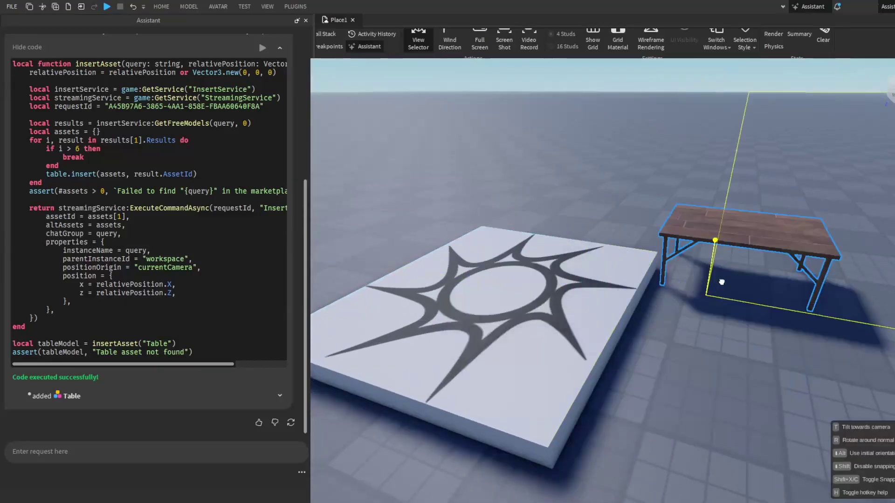
pyautogui.press('f')
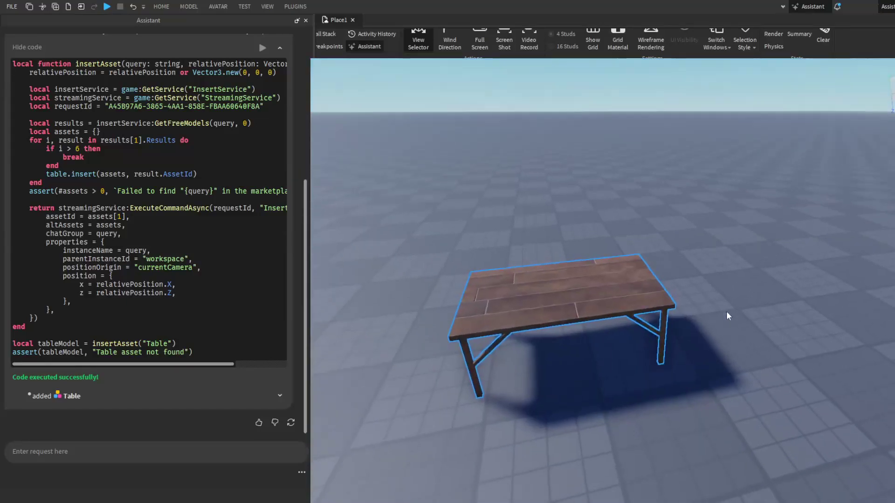
pyautogui.moveTo(771, 355); pyautogui.dragTo(771, 353, button='right')
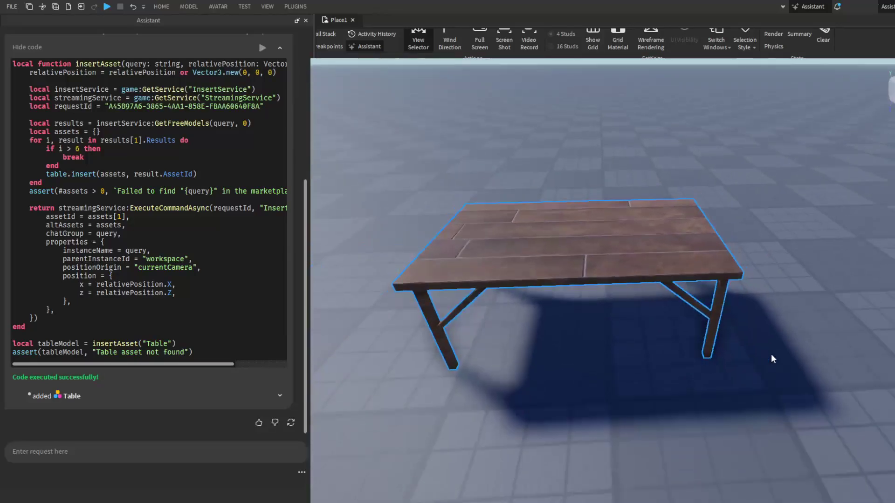
# Step: Have the Assistant build a table from scratch, then 'set the table on fire'
pyautogui.moveTo(771, 354); pyautogui.dragTo(350, 420, button='middle')
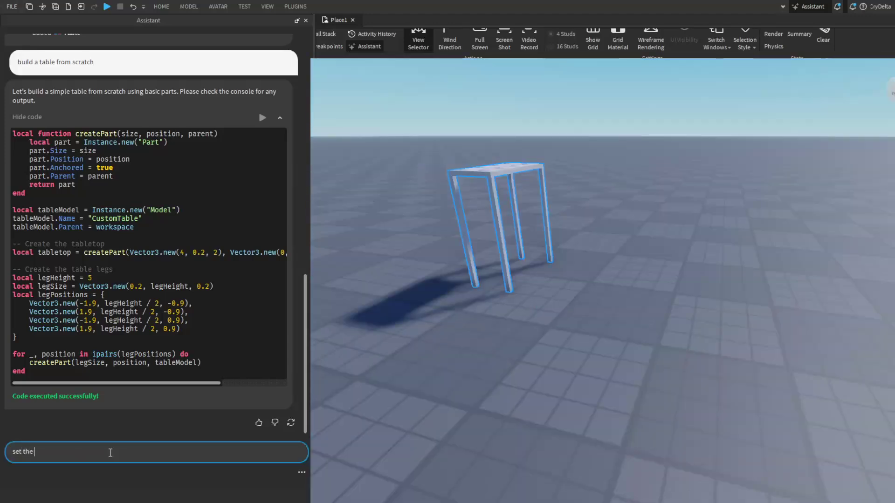
pyautogui.write('e on fir')
pyautogui.press('Return')
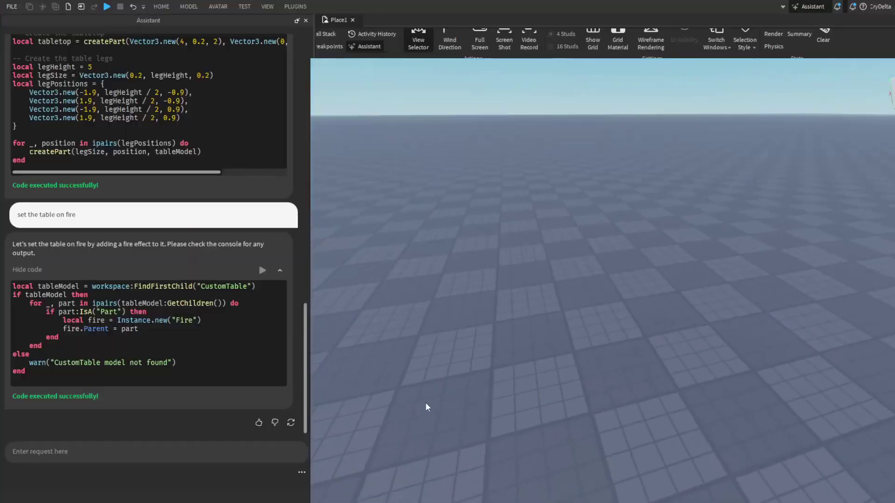
# Step: Request 'build a house from scratch' and inspect the house's walls, roof and door
pyautogui.click(159, 451)
pyautogui.write('build a ho')
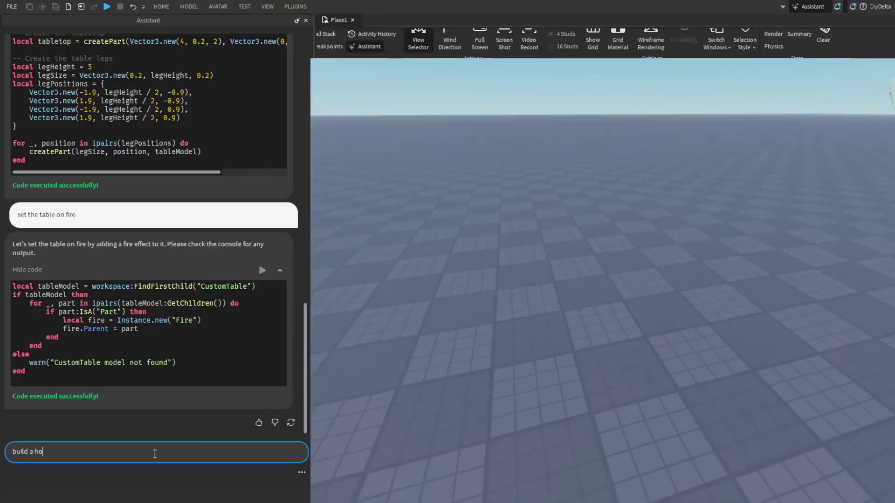
pyautogui.write('use from scratch')
pyautogui.press('Return')
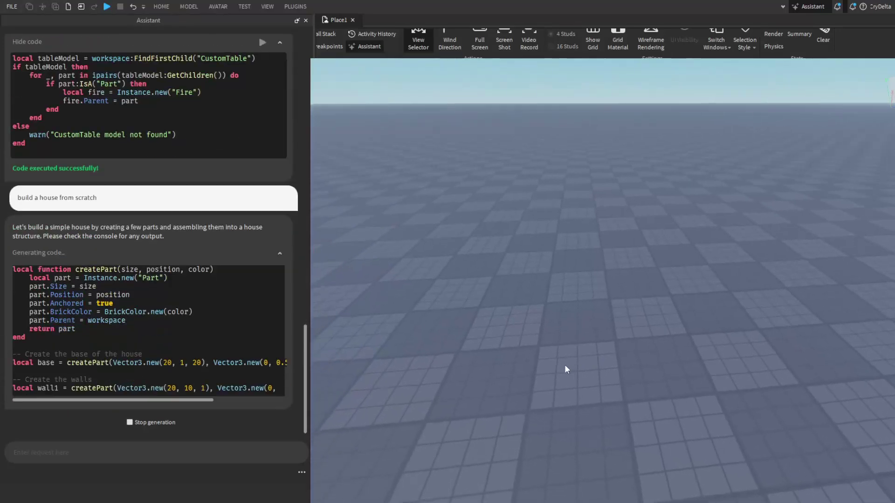
pyautogui.moveTo(564, 365); pyautogui.dragTo(707, 364, button='right')
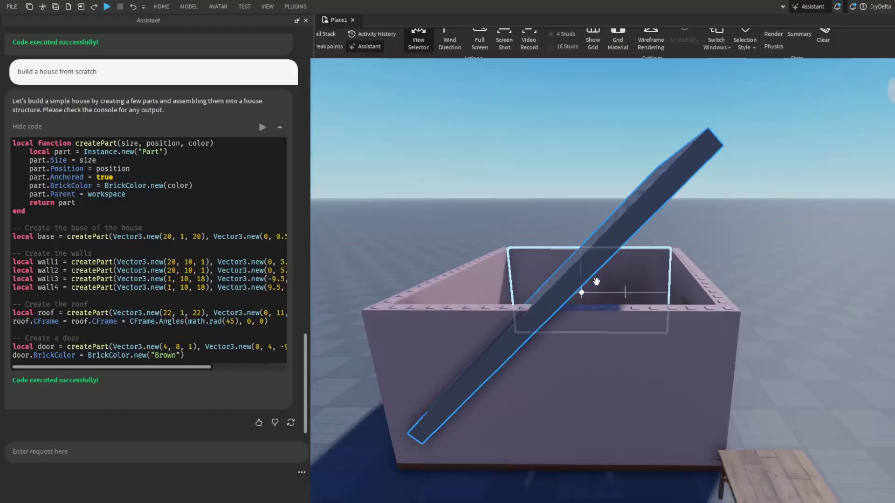
pyautogui.moveTo(587, 286)
pyautogui.mouseDown(button='right')
pyautogui.moveTo(500, 244)
pyautogui.moveTo(539, 255)
pyautogui.mouseUp(button='right')
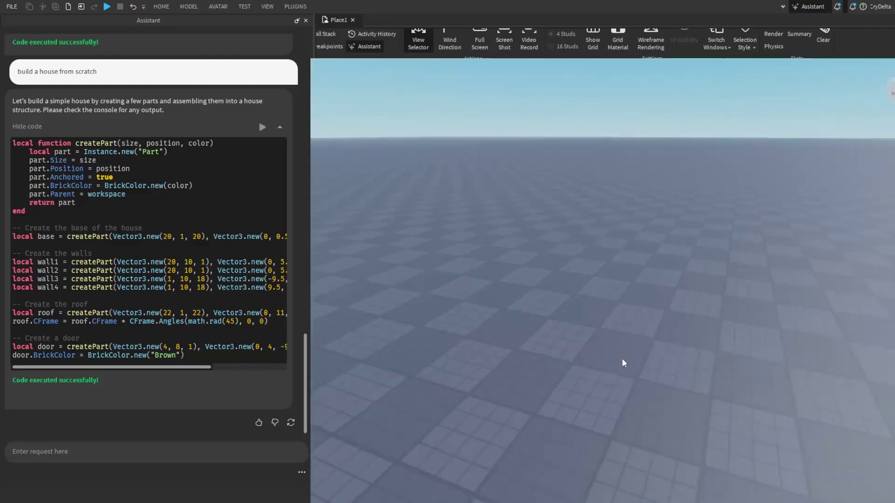
pyautogui.moveTo(621, 359); pyautogui.dragTo(622, 358, button='right')
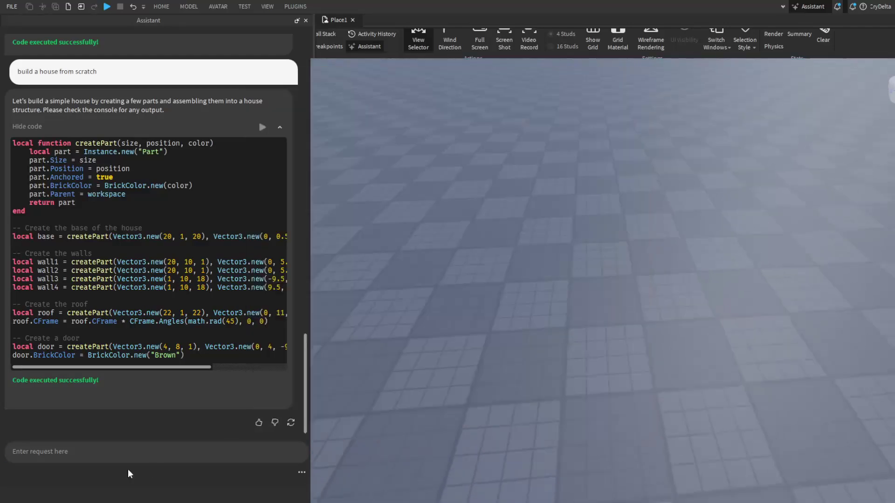
# Step: Submit 'build a hexagon from scratch', inspect the blue pieces, then request a triangle
pyautogui.click(128, 451)
pyautogui.write('build a hexag')
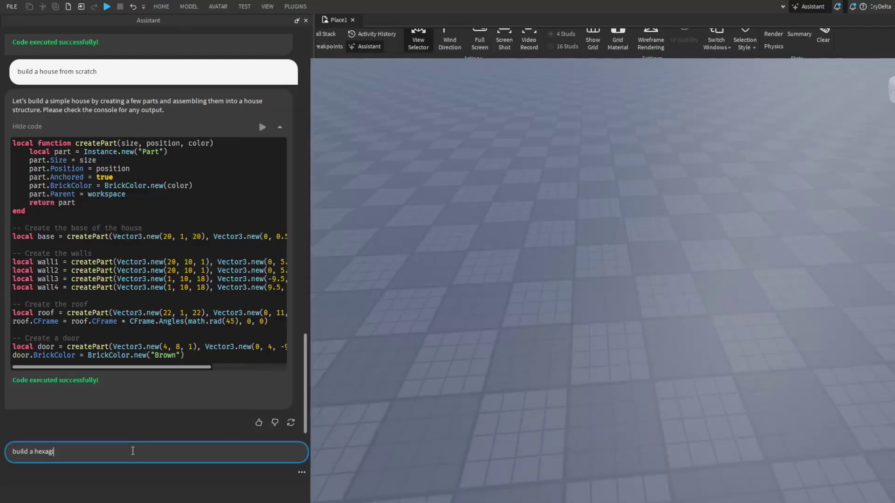
pyautogui.write('atch')
pyautogui.press('Return')
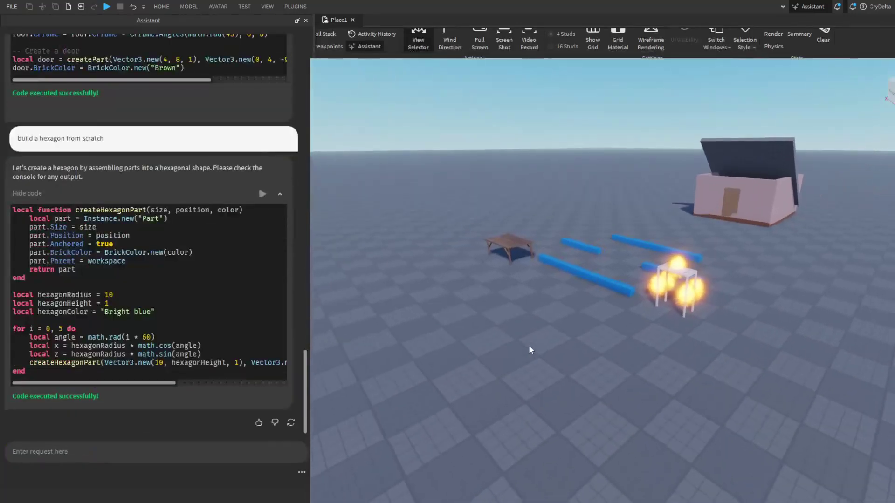
pyautogui.scroll(2, 529, 344)
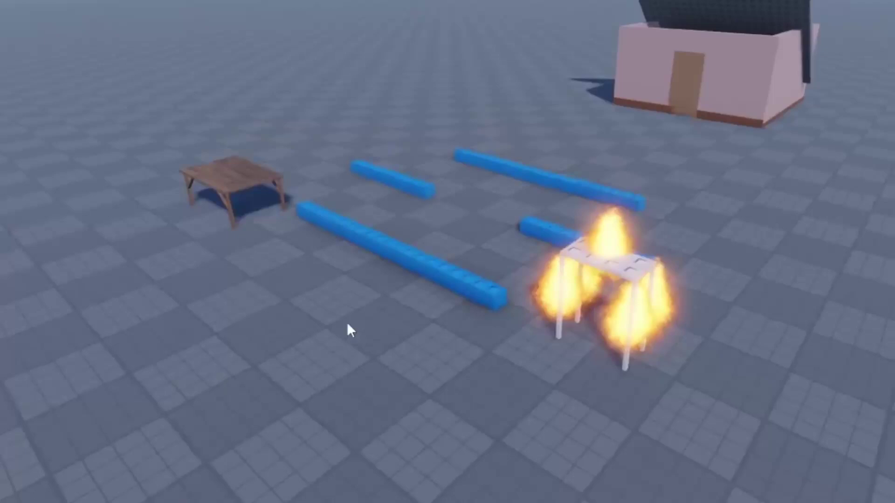
pyautogui.scroll(2, 347, 322)
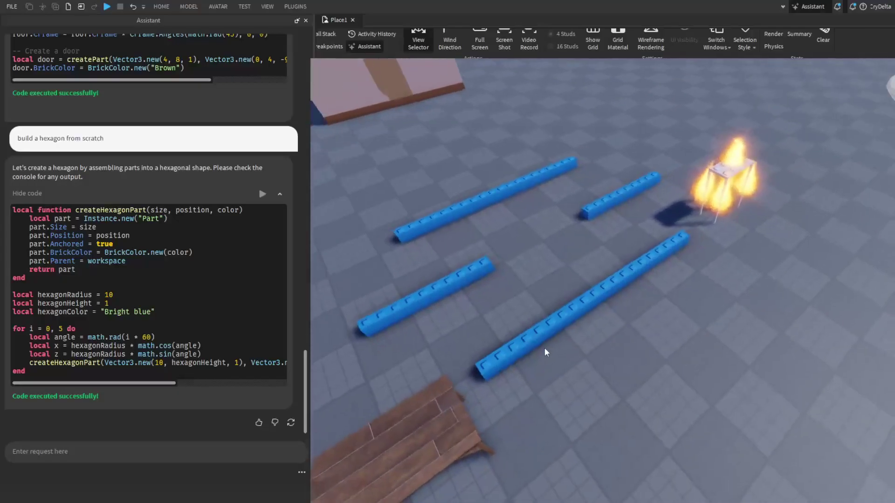
pyautogui.moveTo(545, 348); pyautogui.dragTo(587, 352, button='right')
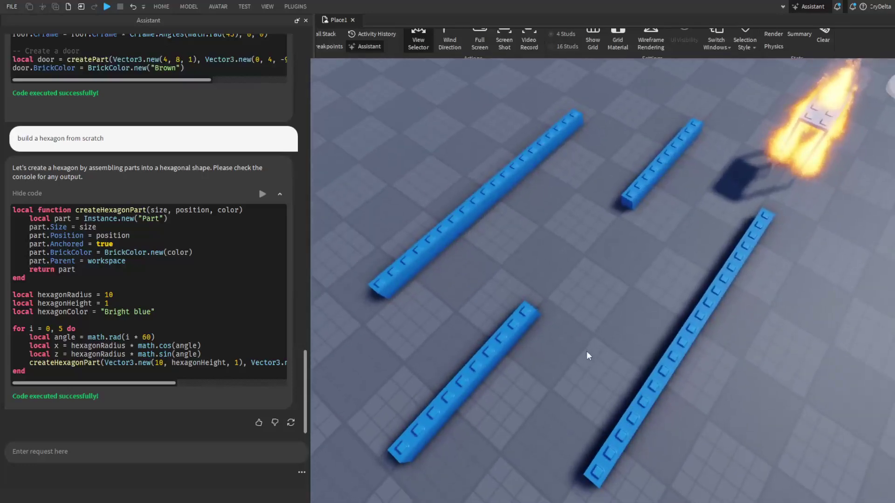
pyautogui.scroll(-3, 587, 351)
pyautogui.scroll(-2, 584, 343)
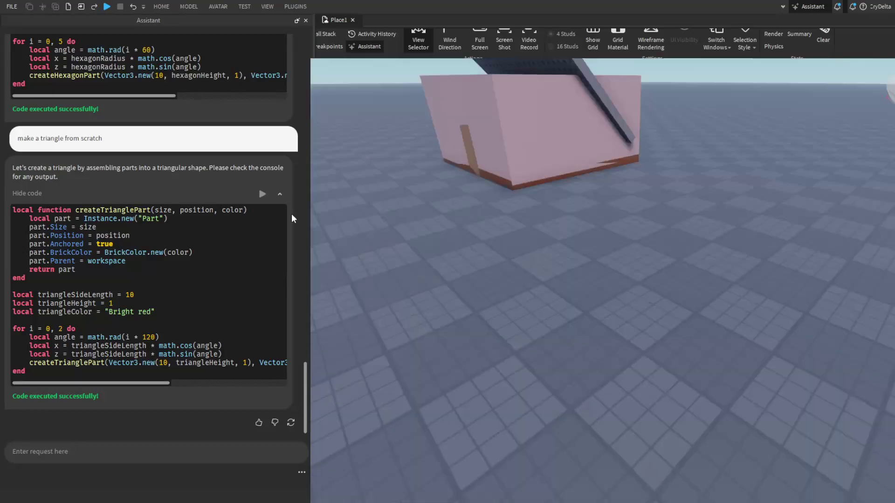
# Step: Select the noob and ask the Assistant to 'set the noob on fire please'
pyautogui.moveTo(418, 268); pyautogui.dragTo(418, 268, button='right')
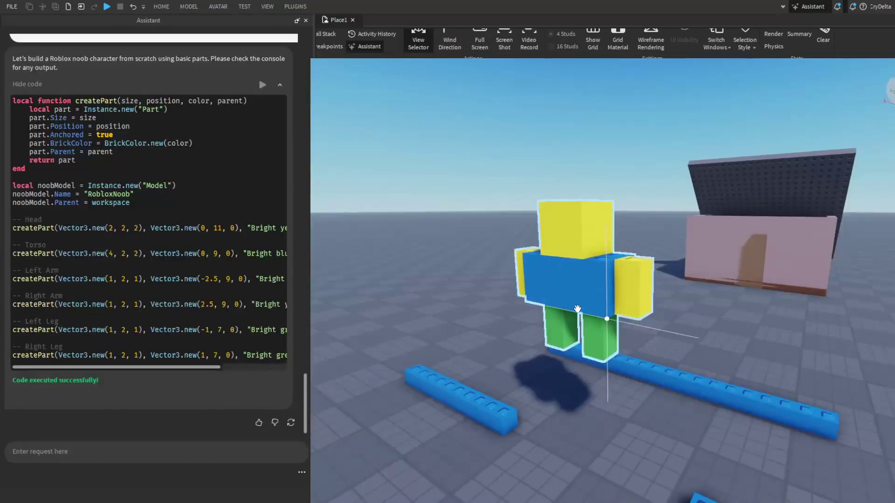
pyautogui.moveTo(581, 308)
pyautogui.mouseDown(button='right')
pyautogui.moveTo(560, 303)
pyautogui.moveTo(651, 337)
pyautogui.mouseUp(button='right')
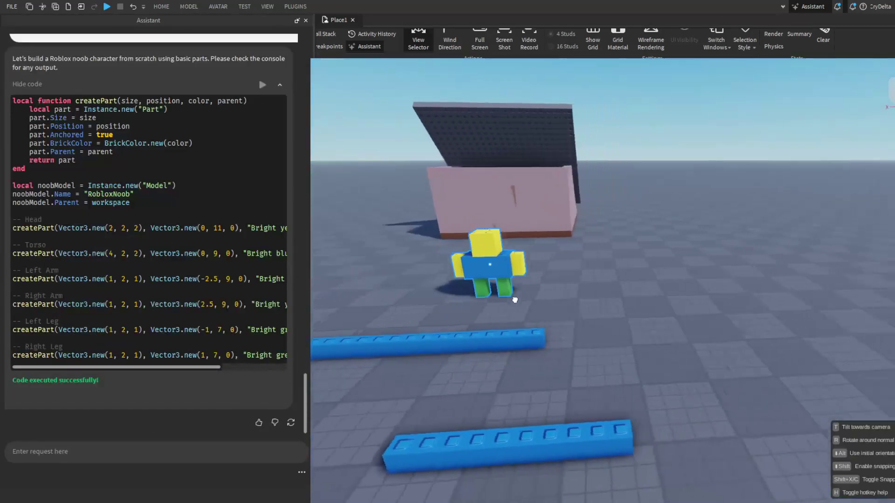
pyautogui.scroll(3, 652, 337)
pyautogui.moveTo(679, 302); pyautogui.dragTo(657, 311, button='right')
pyautogui.click(651, 312)
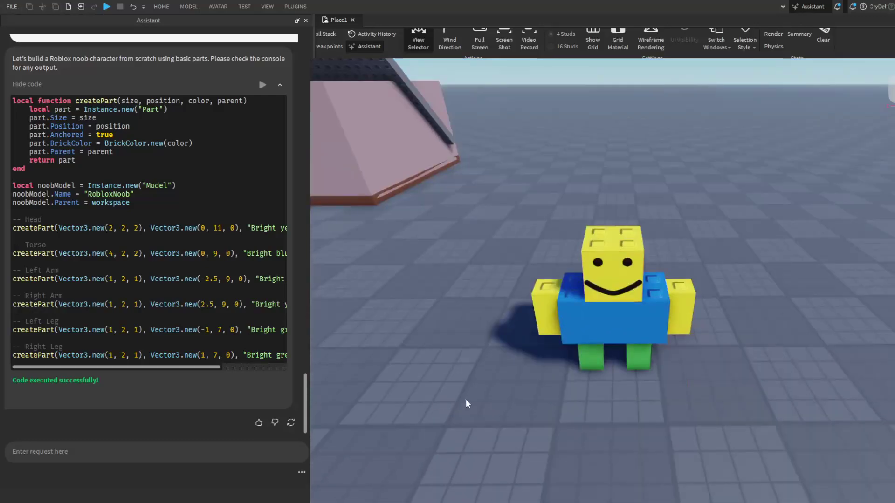
pyautogui.click(183, 451)
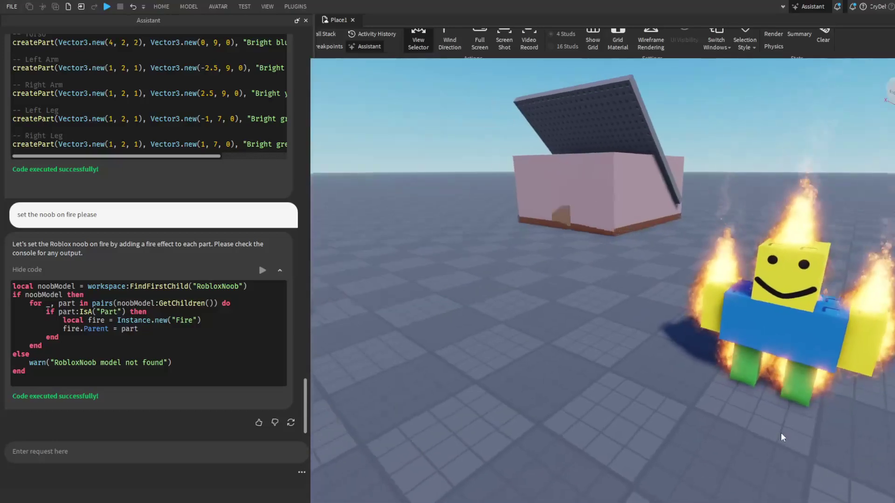
pyautogui.moveTo(782, 432); pyautogui.dragTo(594, 357, button='right')
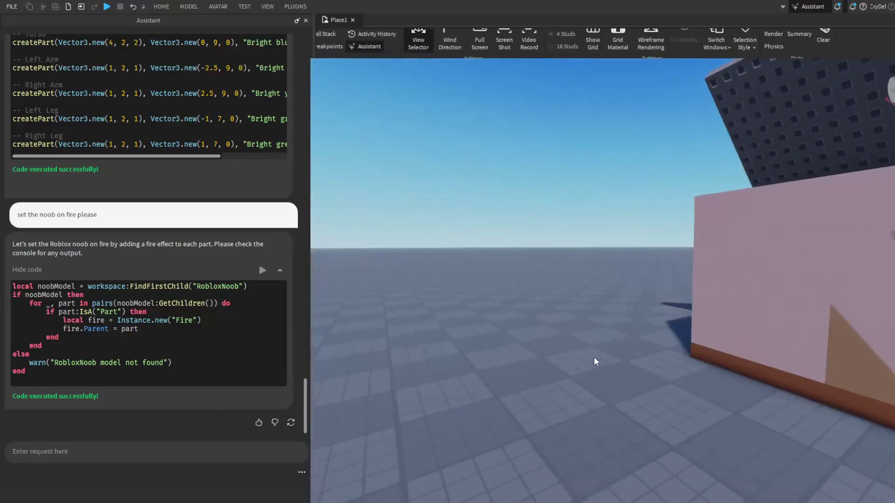
pyautogui.click(105, 452)
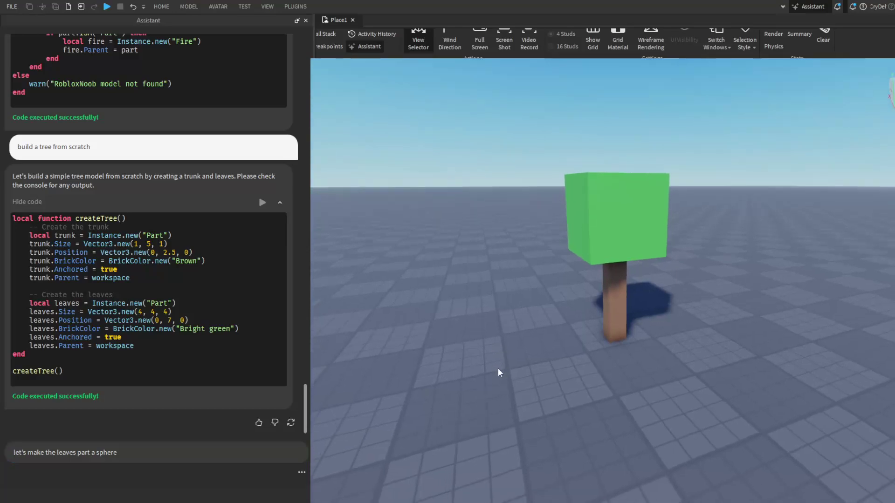
pyautogui.scroll(5, 498, 368)
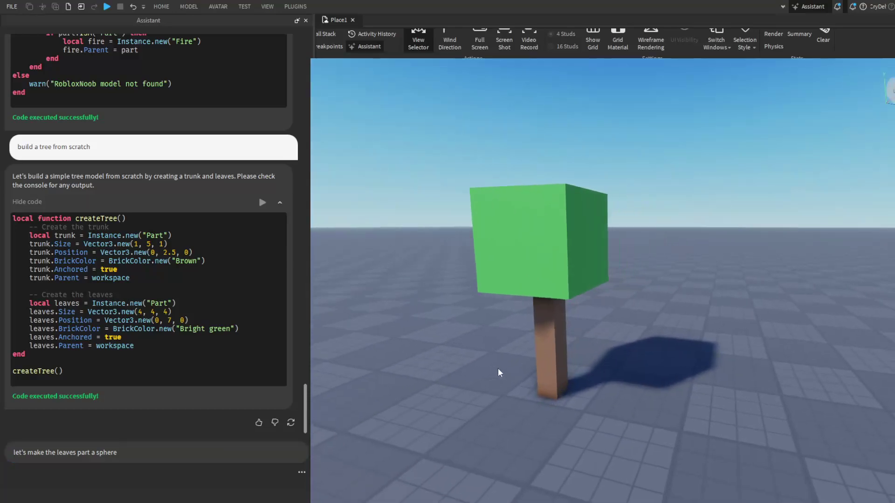
pyautogui.scroll(-4, 498, 368)
# Step: Build a tree from scratch, then send 'let's make the leaves part a sphere'
pyautogui.moveTo(497, 368); pyautogui.dragTo(498, 368, button='right')
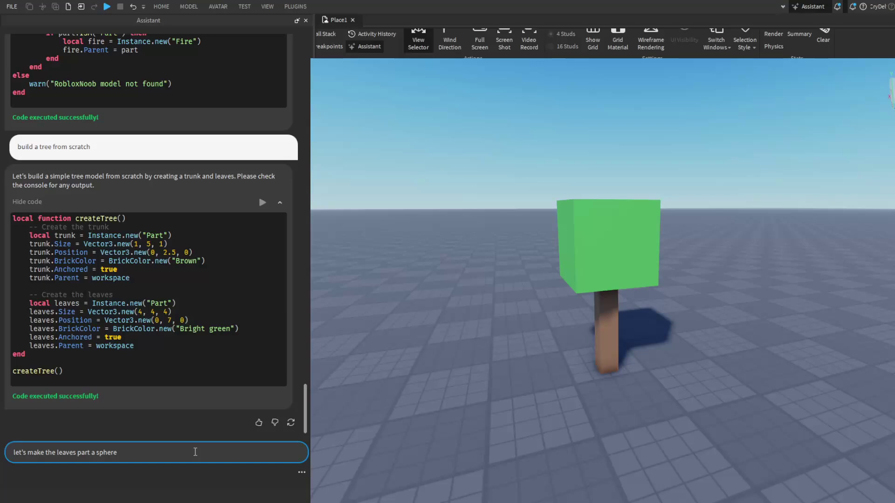
pyautogui.press('Return')
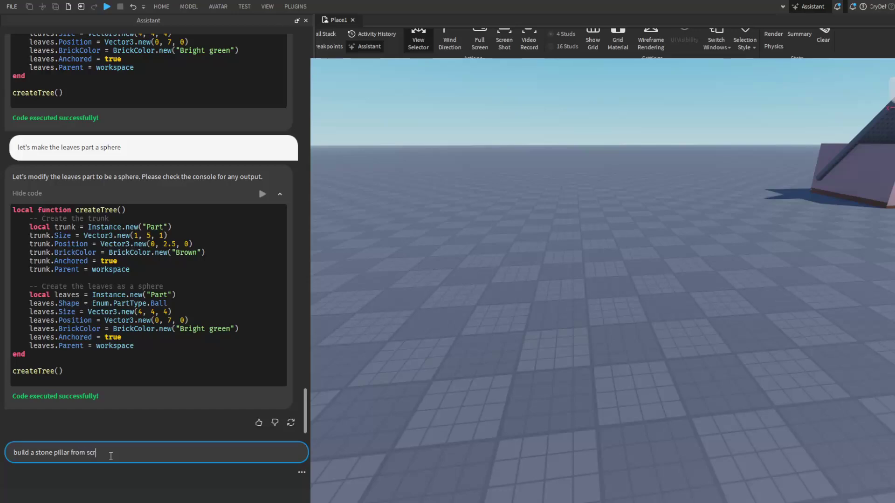
# Step: Have the Assistant build a stone-textured pillar, then adjust its Studs Per Tile
pyautogui.press('Return')
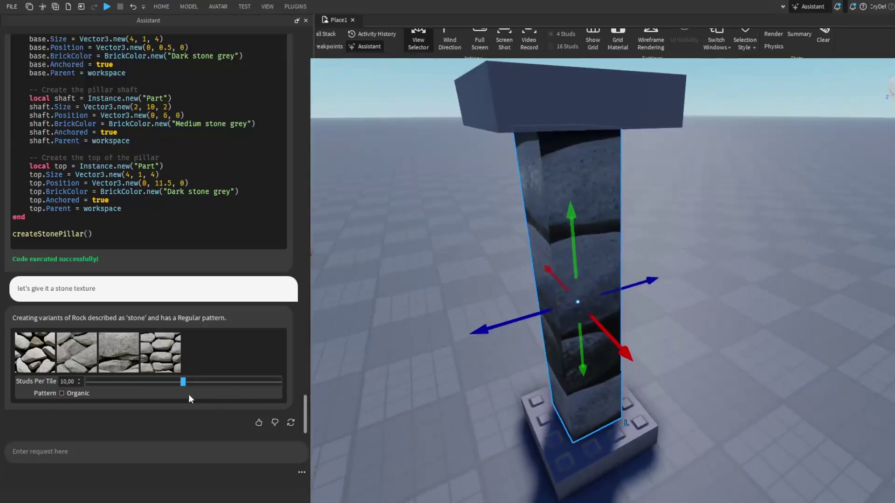
pyautogui.moveTo(182, 383); pyautogui.dragTo(118, 384)
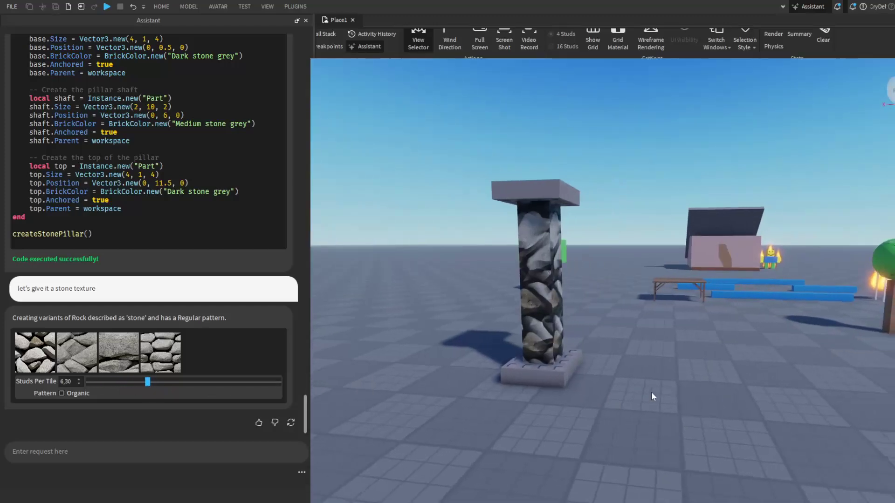
pyautogui.press('Left')
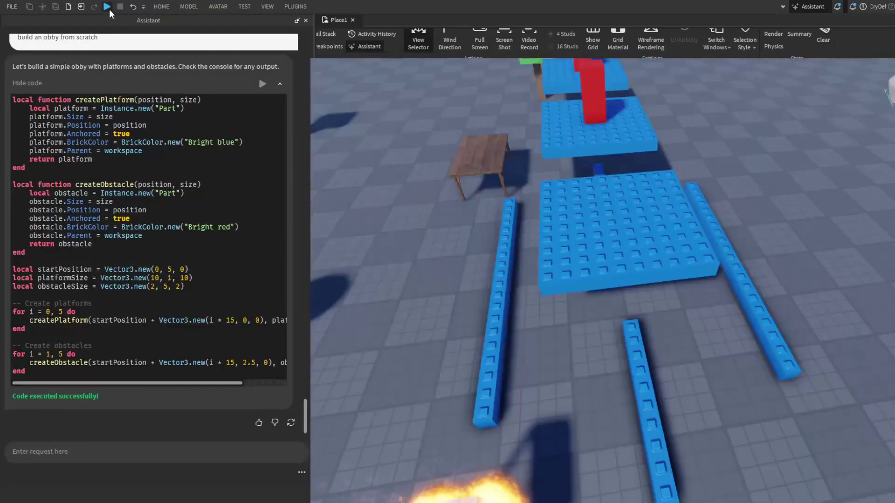
# Step: Play-test the blue-and-red obby, then place a horse decal on the horse's head
pyautogui.click(106, 6)
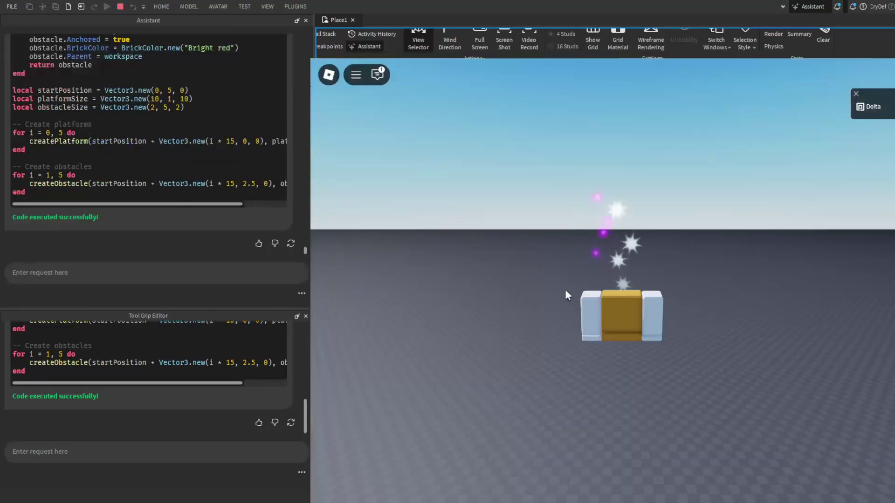
pyautogui.moveTo(565, 290); pyautogui.dragTo(621, 280, button='right')
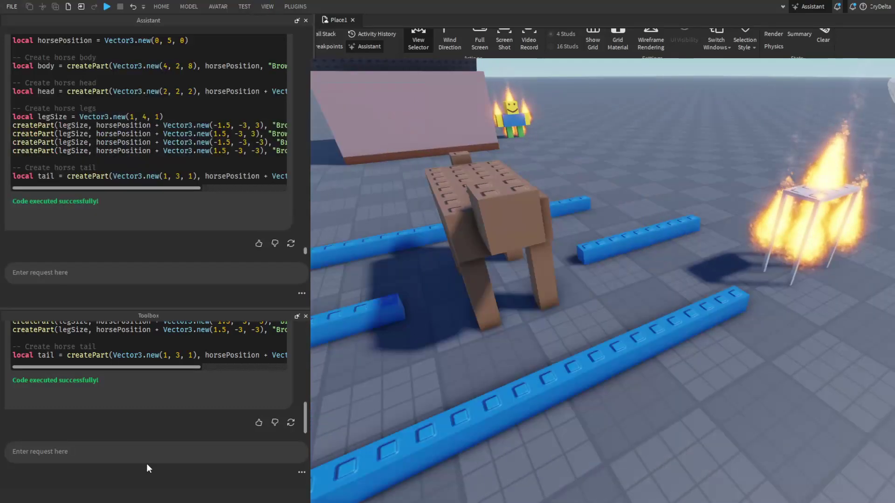
pyautogui.click(513, 224)
pyautogui.moveTo(513, 224)
pyautogui.mouseDown(button='right')
pyautogui.moveTo(561, 345)
pyautogui.moveTo(490, 315)
pyautogui.mouseUp(button='right')
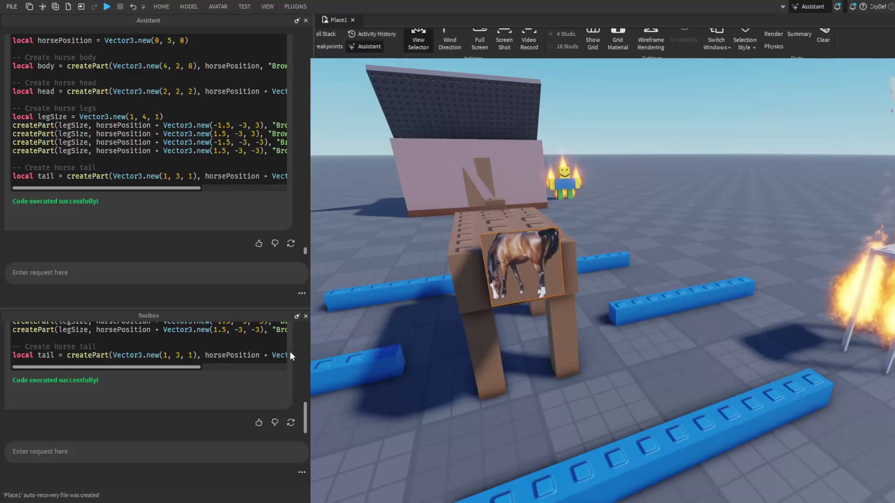
pyautogui.press('a')
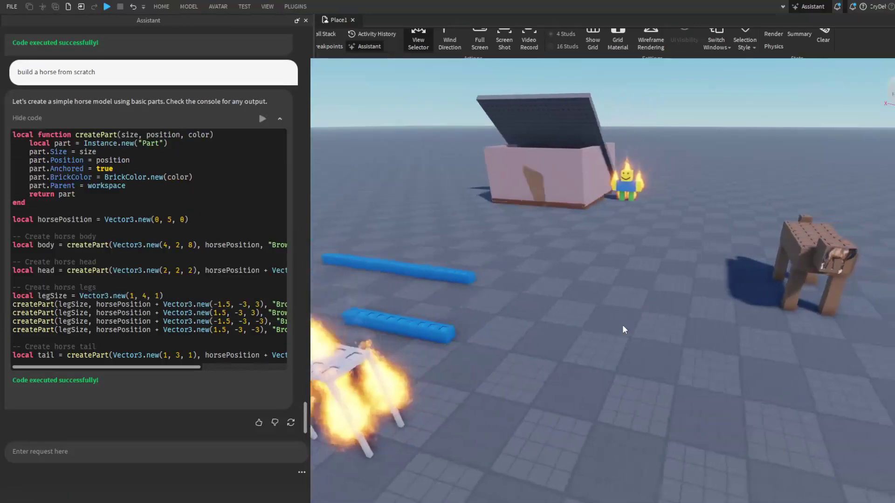
# Step: Submit 'build a snail from scratch' and inspect its orange shell and white eyes
pyautogui.moveTo(622, 325); pyautogui.dragTo(538, 365, button='right')
pyautogui.click(130, 451)
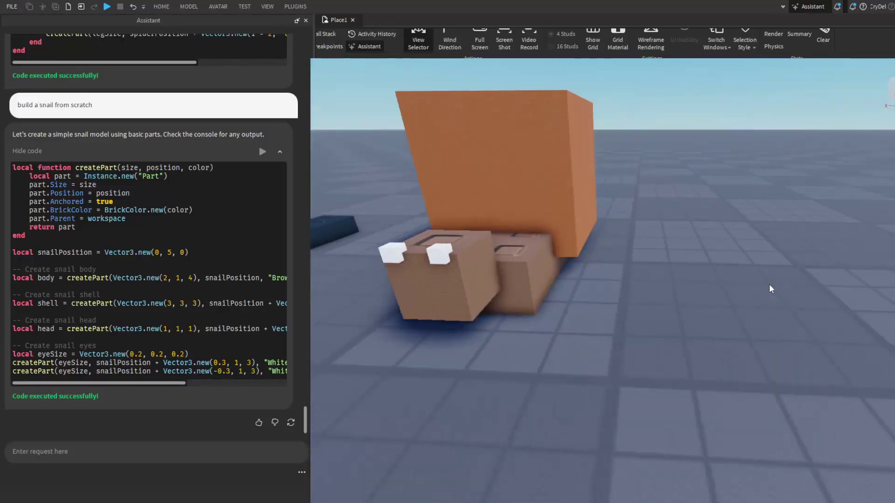
pyautogui.click(750, 287)
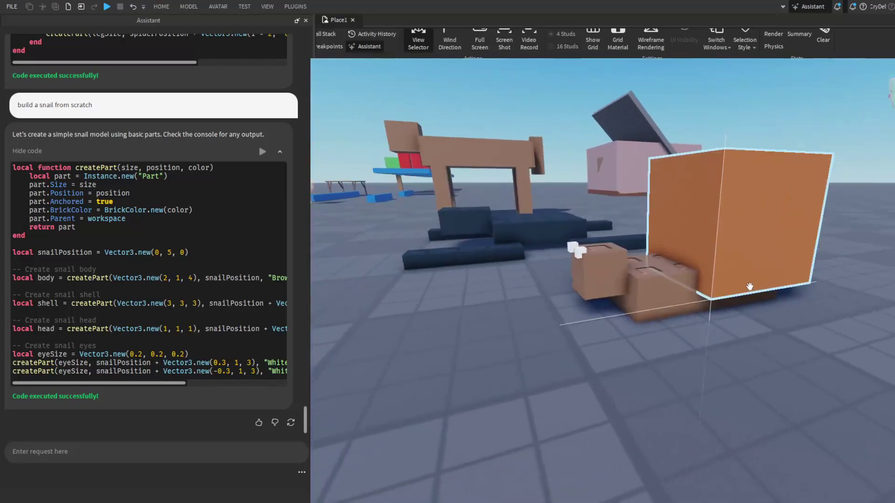
pyautogui.moveTo(749, 287); pyautogui.dragTo(750, 287, button='right')
pyautogui.scroll(-3, 749, 287)
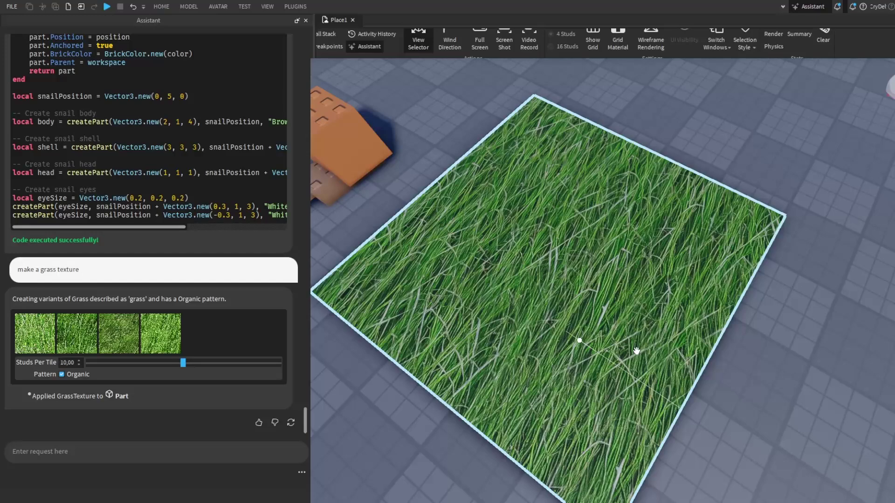
# Step: Deselect the grass-textured tile and request 'make a soil texture' for another tile
pyautogui.click(732, 363)
pyautogui.moveTo(733, 365); pyautogui.dragTo(733, 364, button='right')
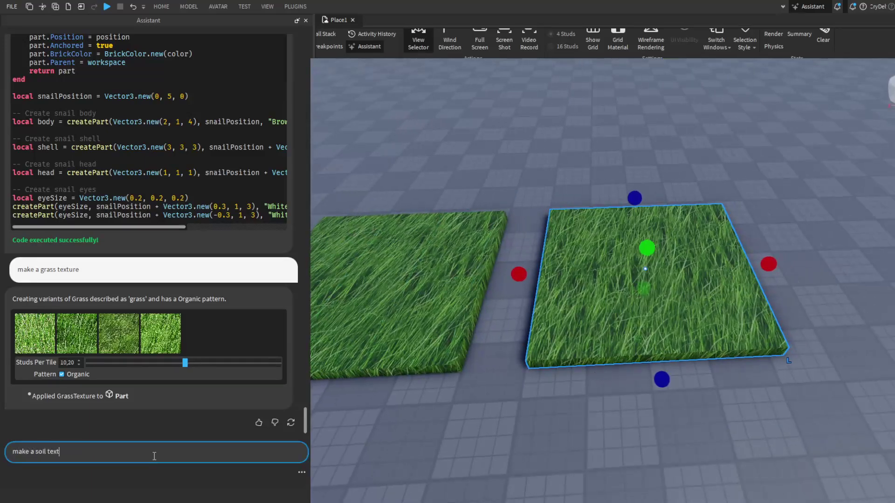
pyautogui.write('ure')
pyautogui.press('Return')
pyautogui.scroll(5, 462, 408)
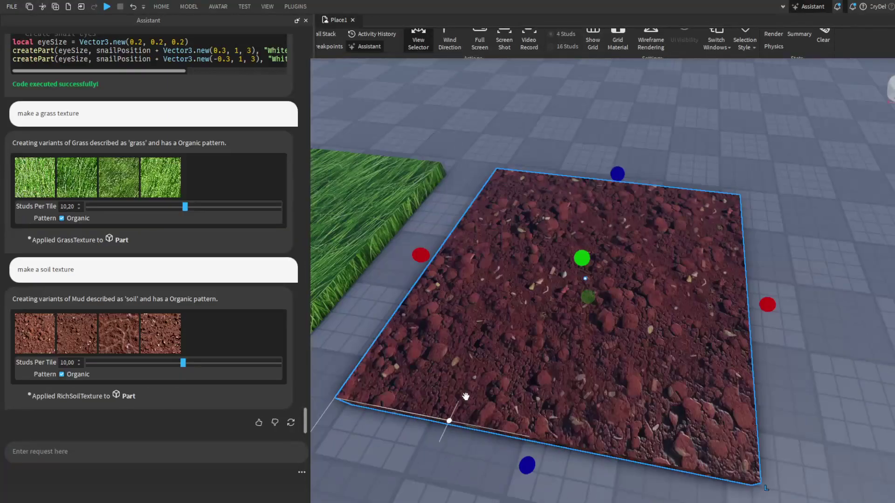
pyautogui.scroll(3, 546, 370)
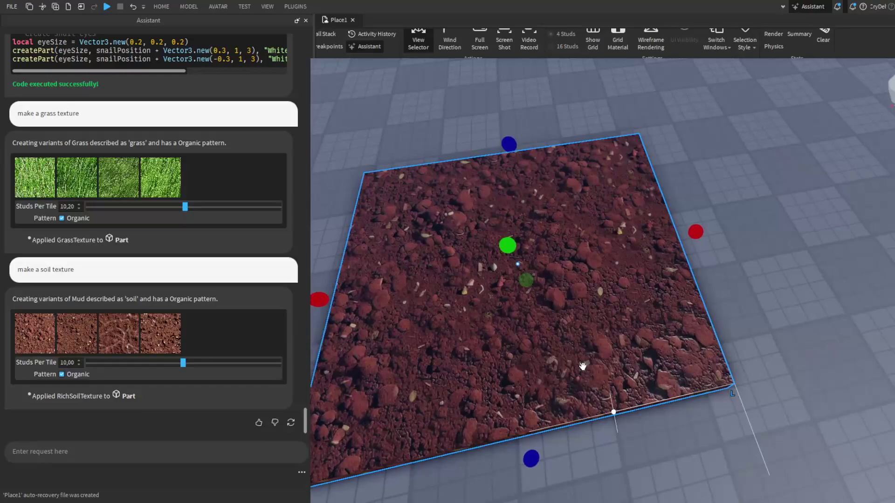